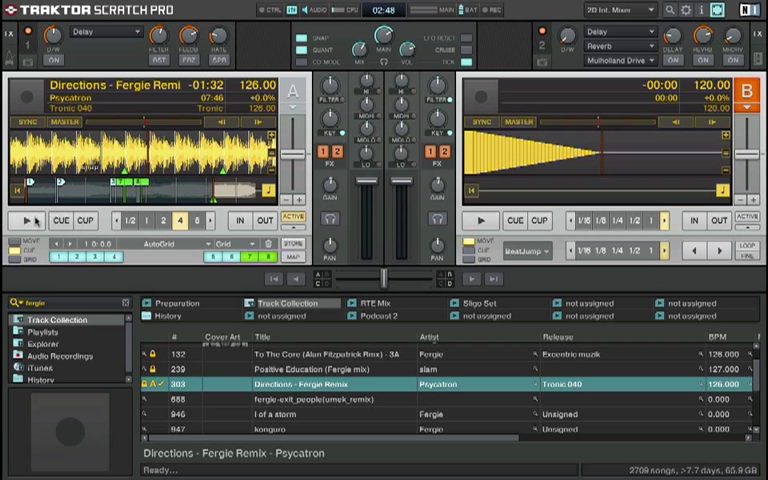
Start Deck A playing "Directions – Fergie Remix" with the Delay effect assigned.
{"action": "left_click", "coordinate": [30, 220]}
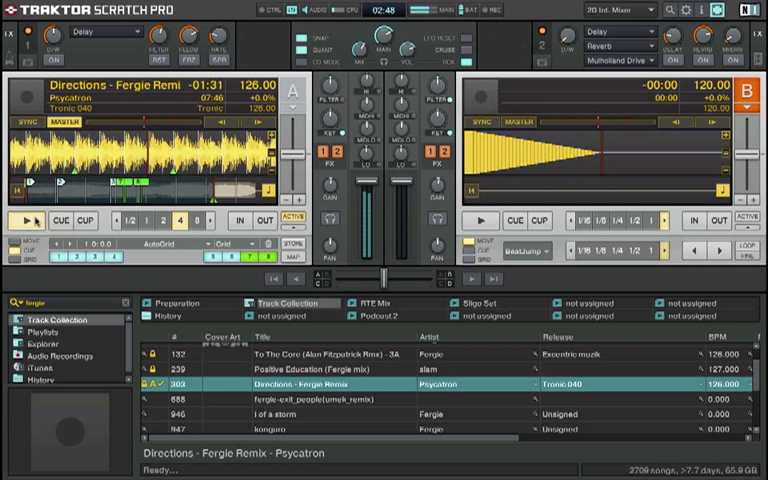